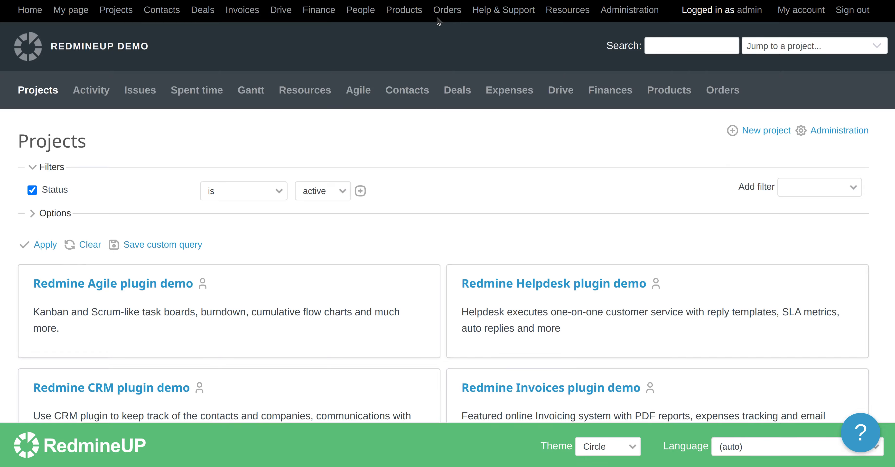
- Open the Agile plugin settings from Administration and bring the card creation and assignment options into view
click(624, 11)
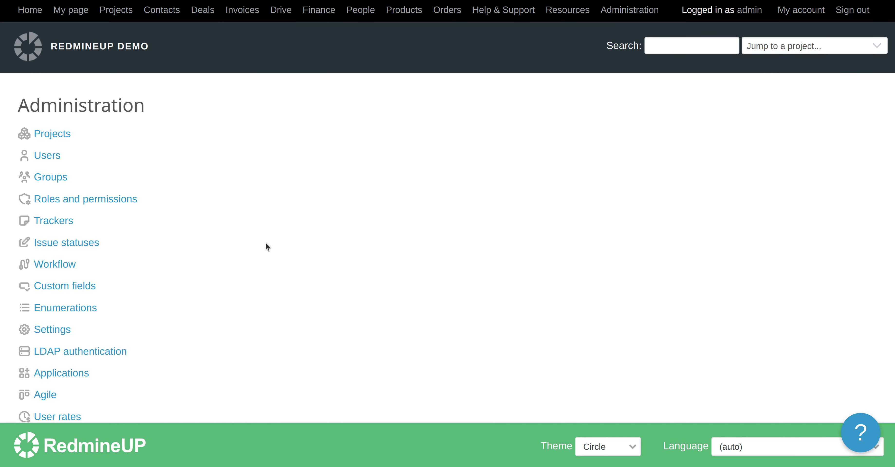
scroll(266, 243, down, 2)
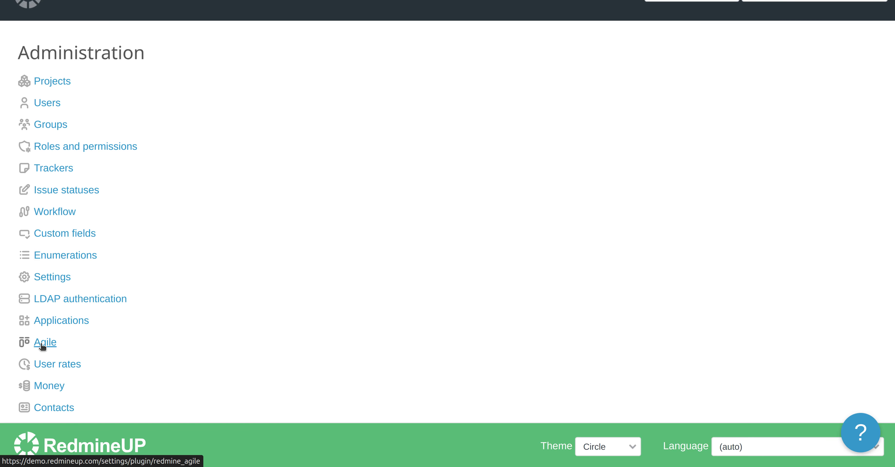
click(63, 334)
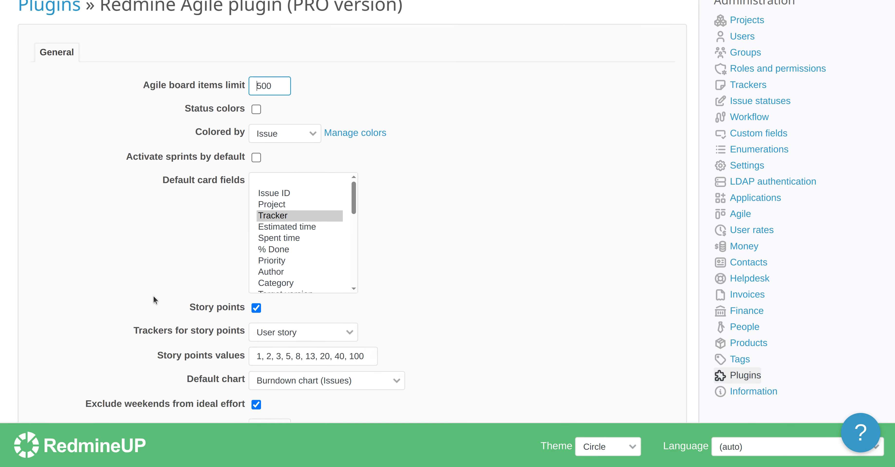
scroll(153, 295, down, 5)
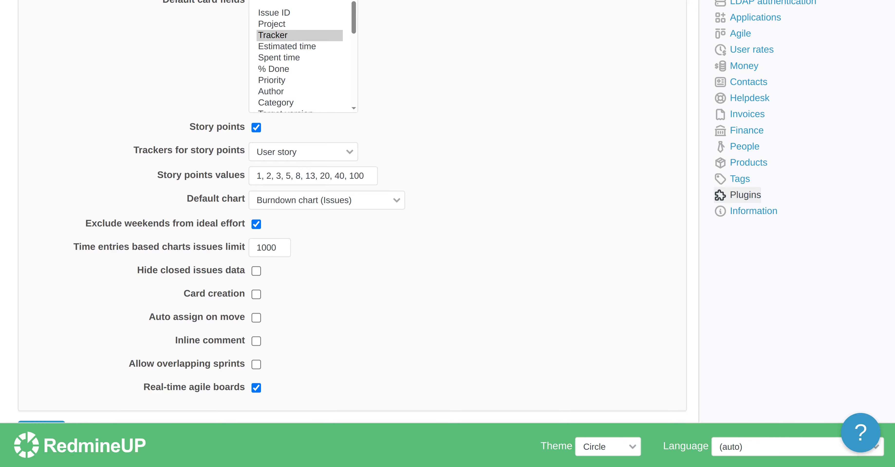
- Open demo.redmineup.com in a new browser tab, go to the Agile plugin demo board and look through its columns
key(ctrl+t)
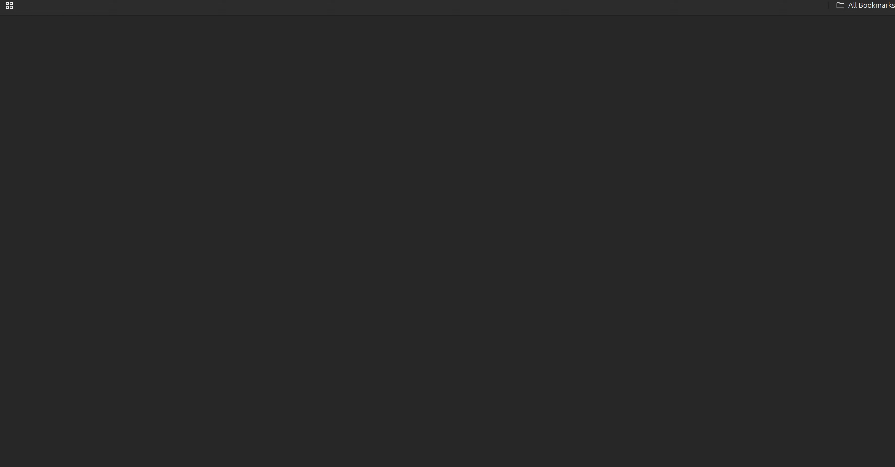
text(red)
key(ctrl+a)
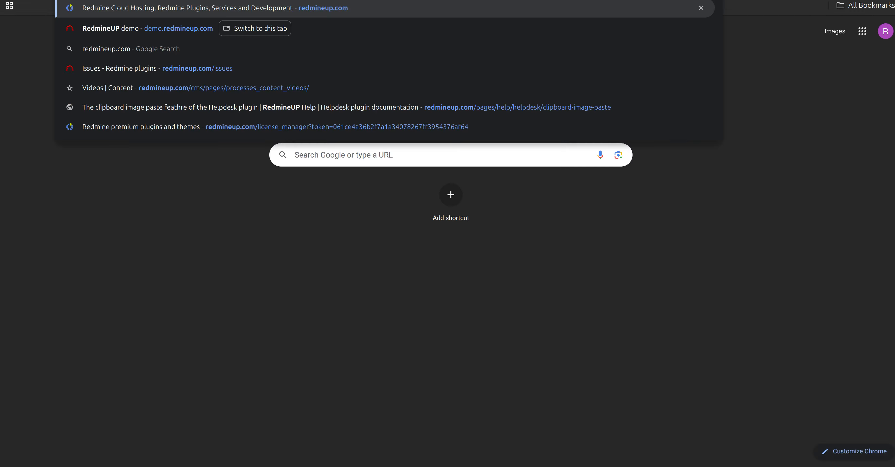
text(de)
key(Return)
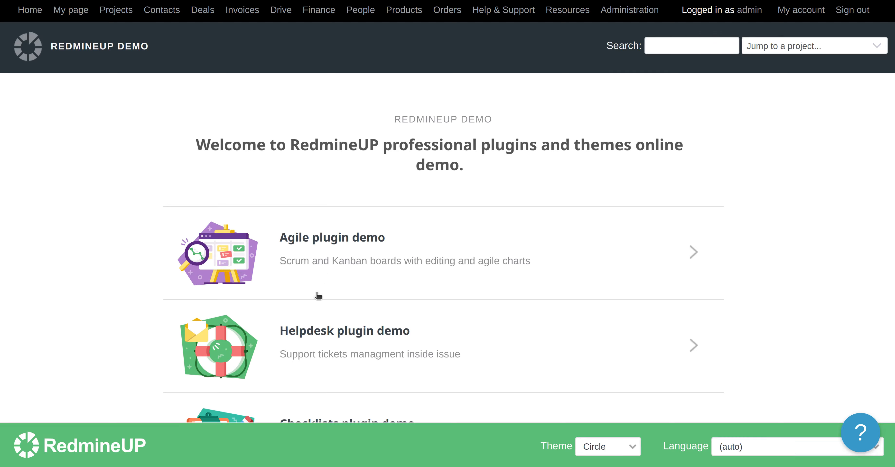
click(329, 248)
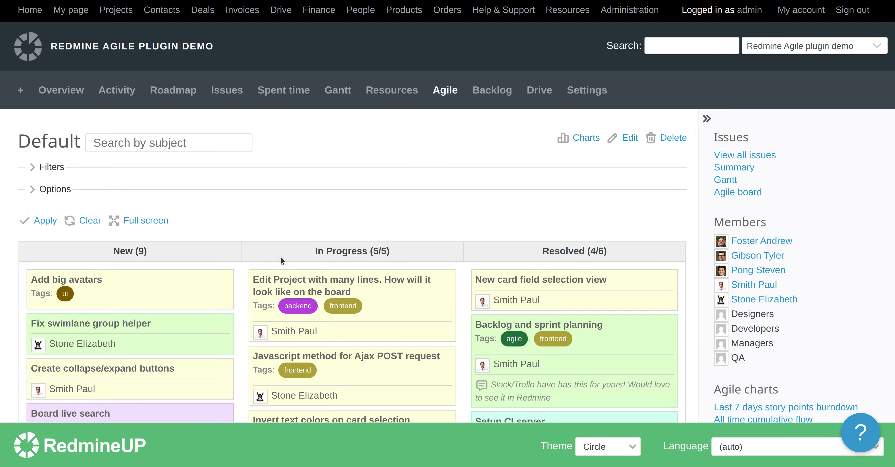
scroll(280, 257, down, 7)
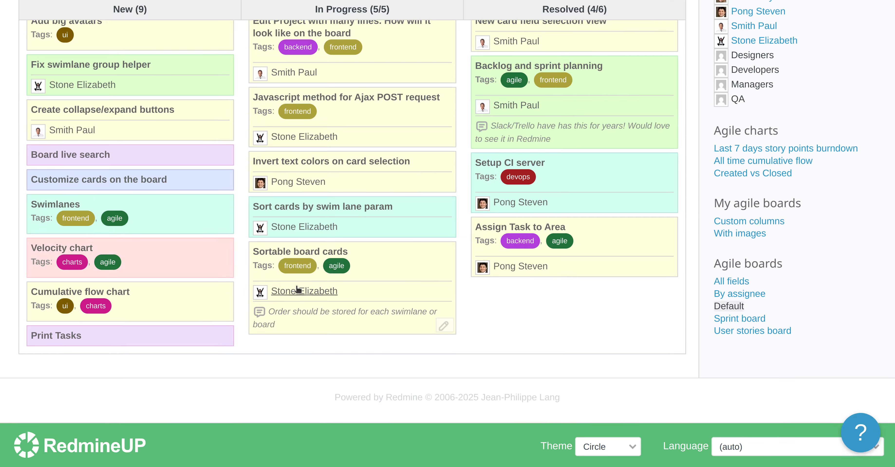
scroll(282, 260, up, 7)
scroll(297, 289, down, 7)
scroll(531, 306, up, 7)
scroll(532, 305, down, 7)
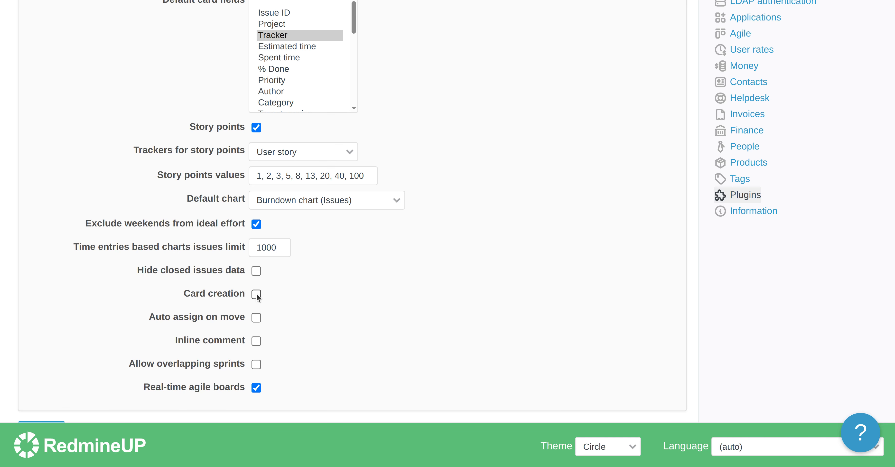
- Enable Card creation in the Agile plugin settings and apply the change
click(257, 294)
scroll(154, 323, down, 2)
click(61, 362)
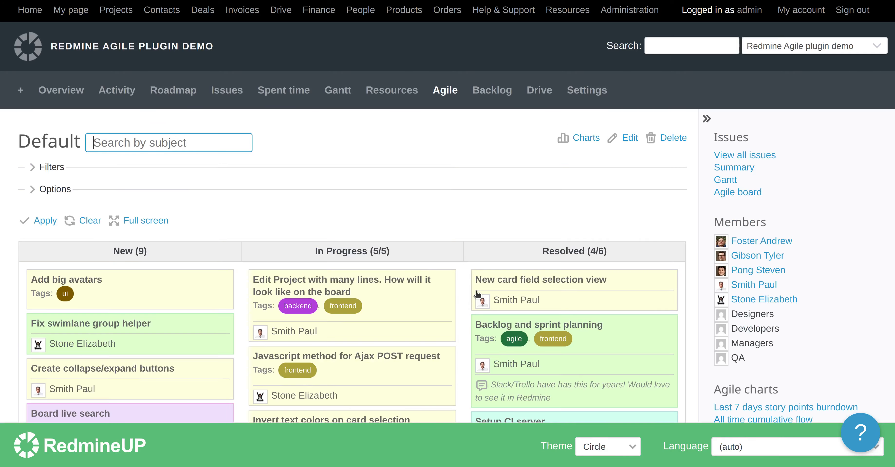
- Add an issue titled "new issue testing (directly created on the Agile board)" to the Resolved column of the Agile board
scroll(486, 308, down, 2)
scroll(485, 308, down, 6)
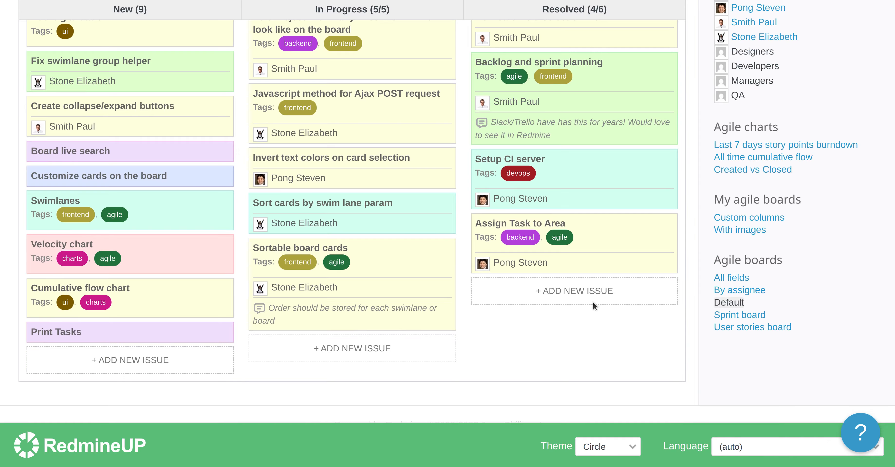
click(571, 290)
text(new i)
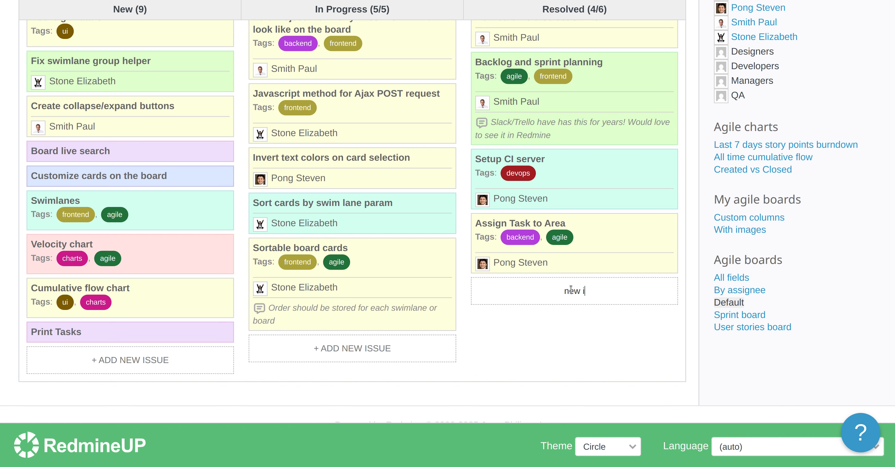
text(ssue testing (di)
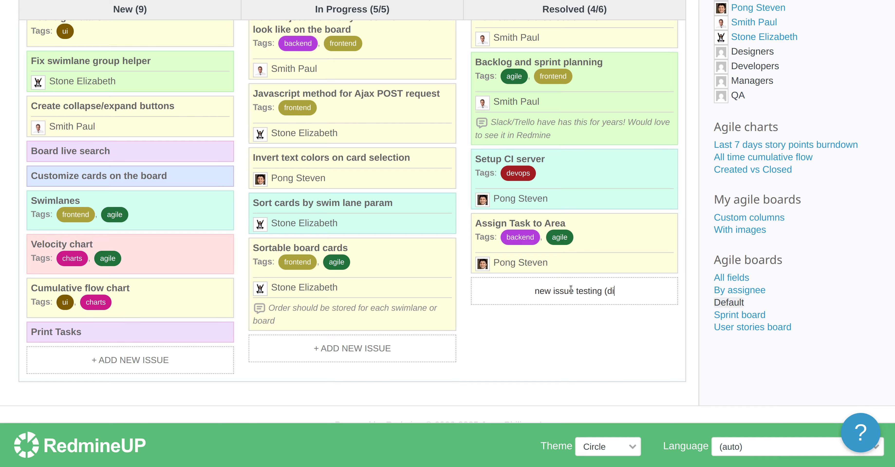
text(rectly created on )
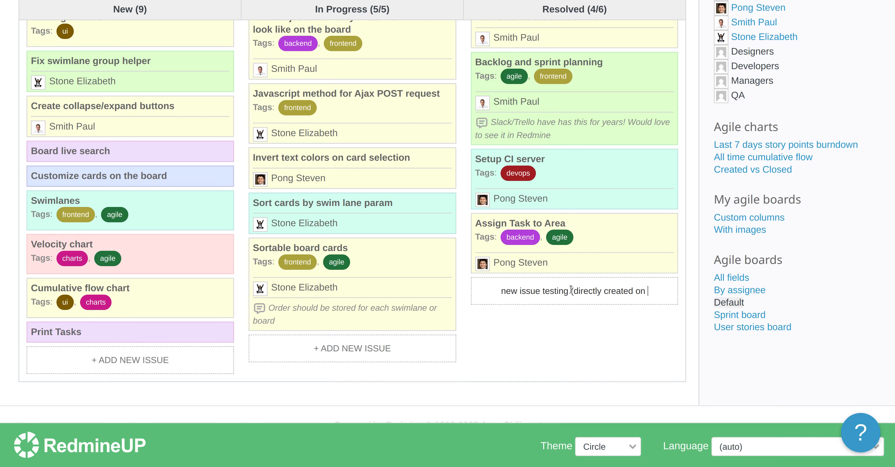
text(the Agile board))
key(Return)
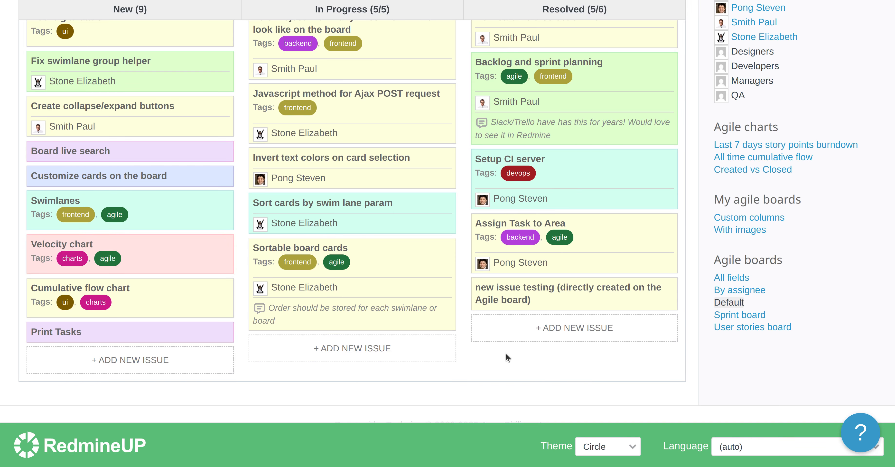
- Check the project's issue list for the newly created issue and its status
scroll(556, 278, up, 5)
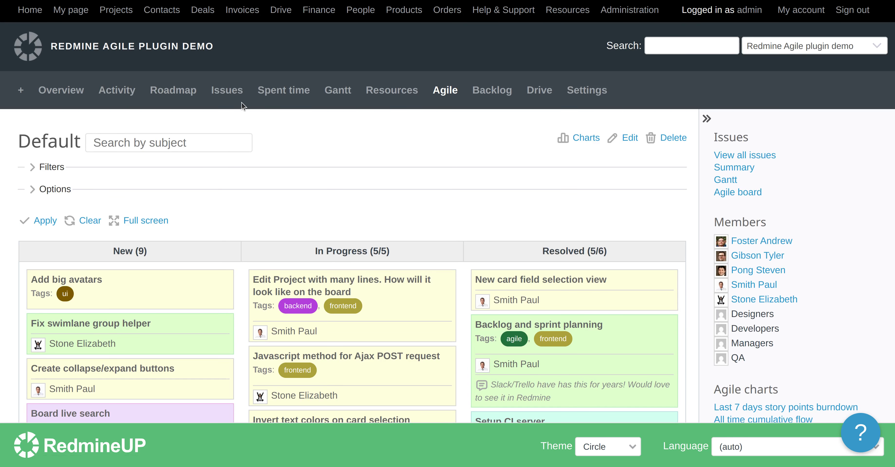
click(228, 94)
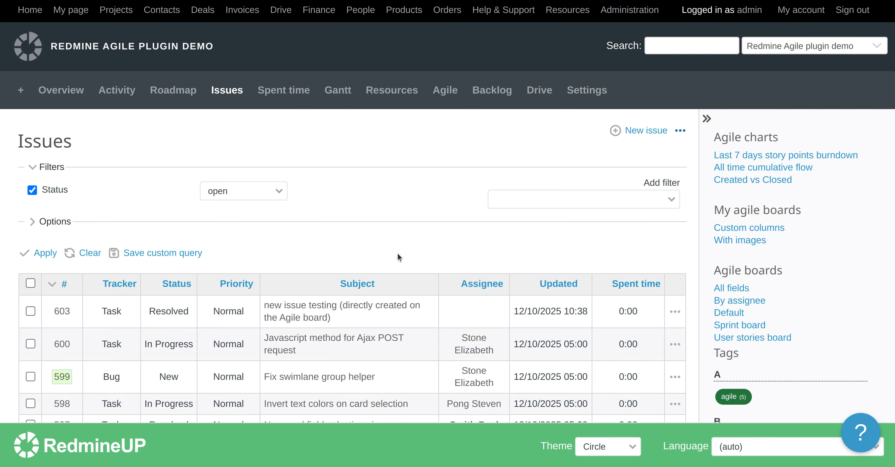
scroll(400, 257, down, 3)
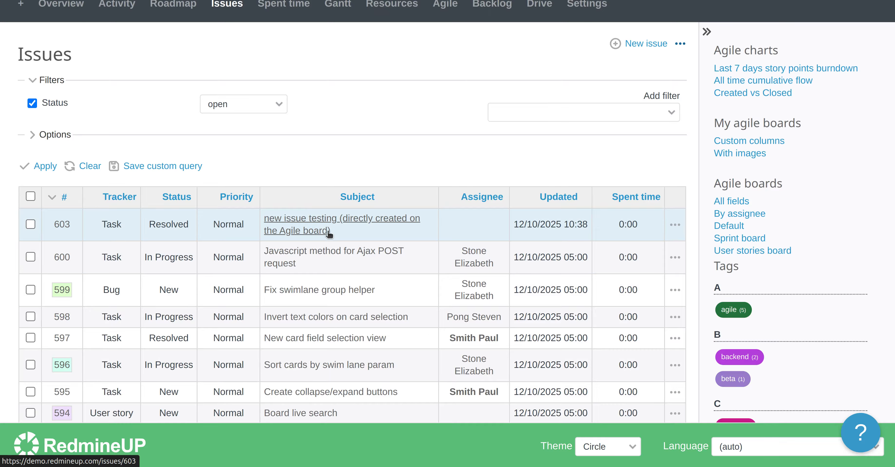
scroll(323, 236, down, 6)
scroll(321, 338, up, 7)
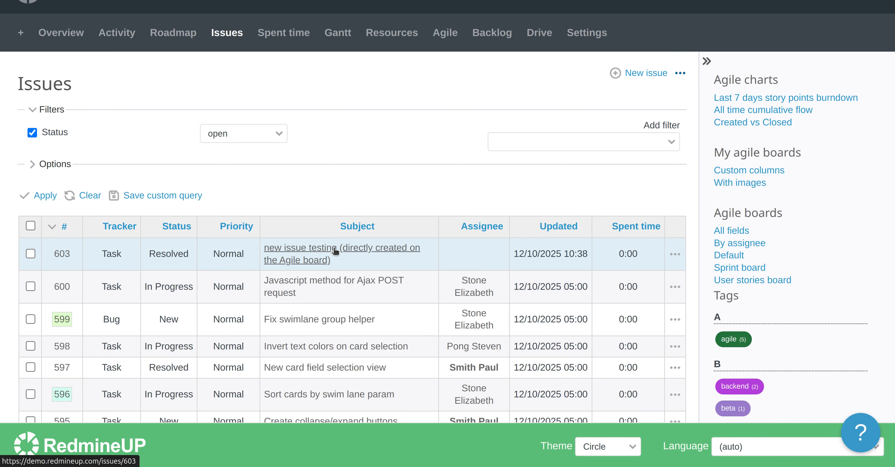
- Return to the Agile plugin settings, enable Auto assign on move and apply the change
key(ctrl+Tab)
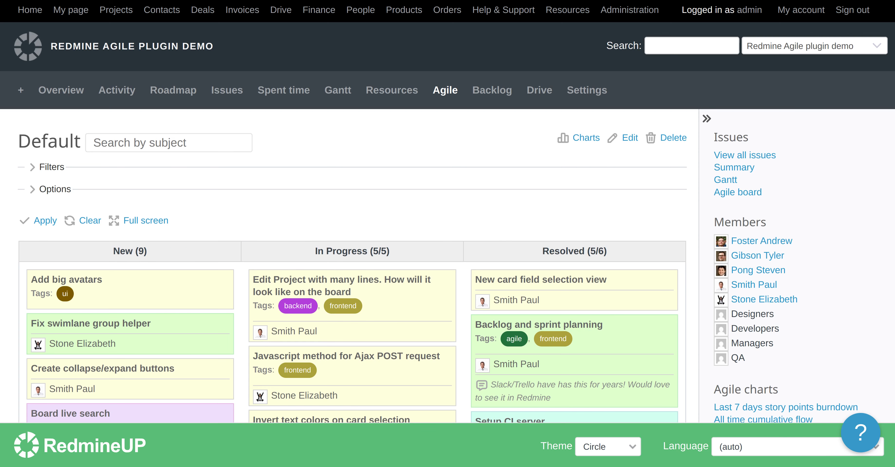
key(ctrl+Tab)
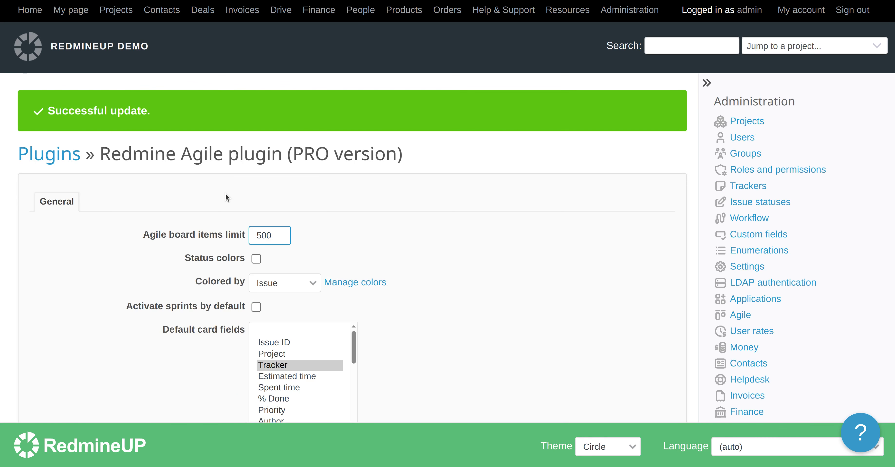
scroll(225, 193, down, 6)
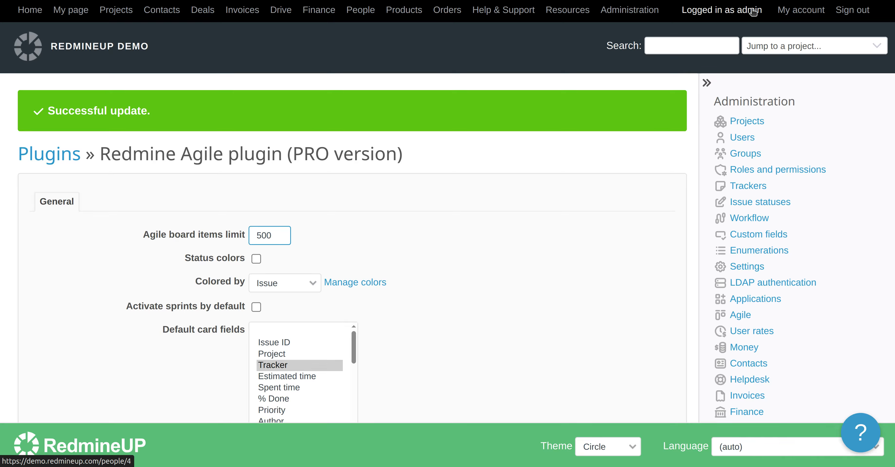
scroll(525, 294, down, 10)
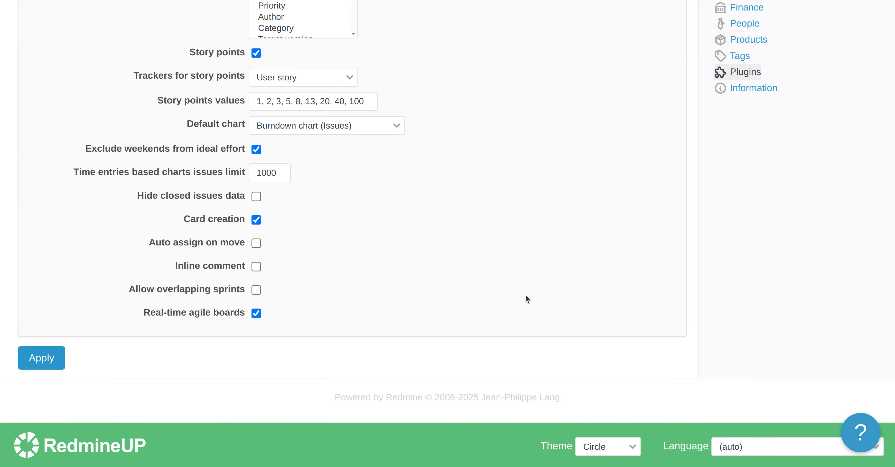
click(257, 243)
click(41, 362)
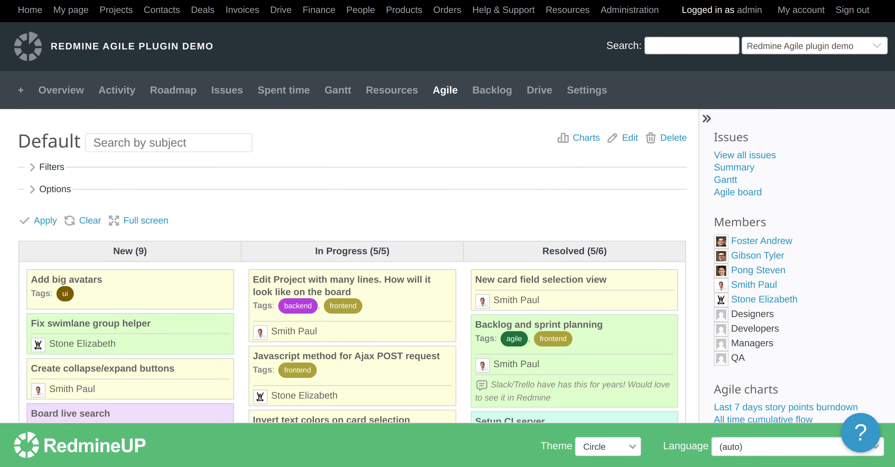
- Find the new issue's card on the Agile board and check the assignee on its issue page
scroll(363, 168, down, 5)
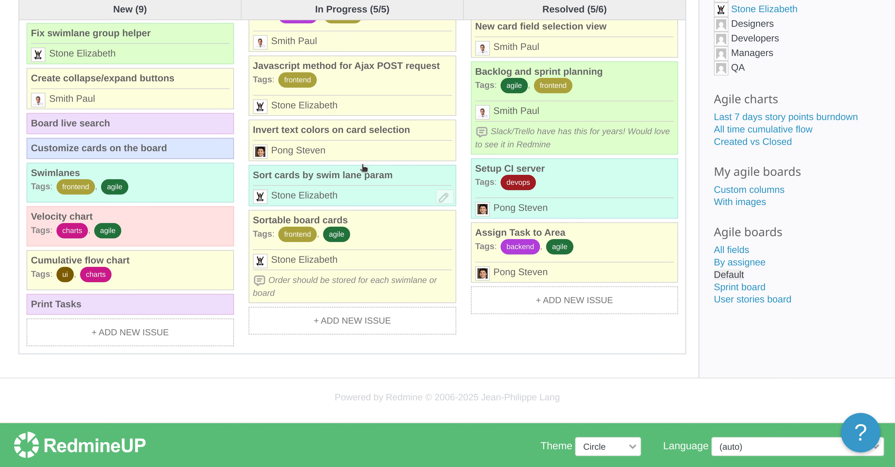
scroll(363, 168, up, 4)
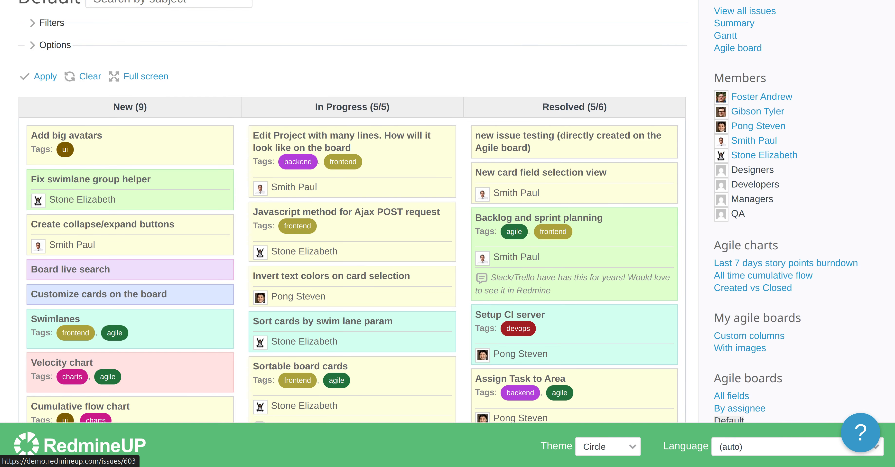
key(ctrl+Tab)
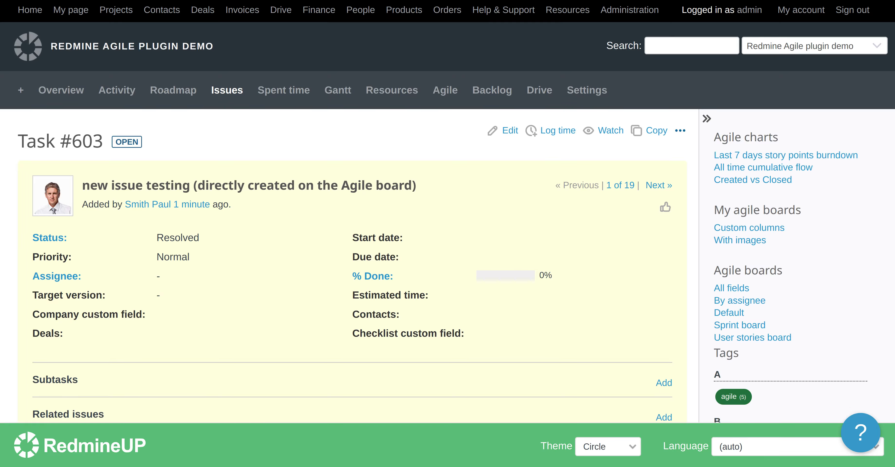
click(541, 1)
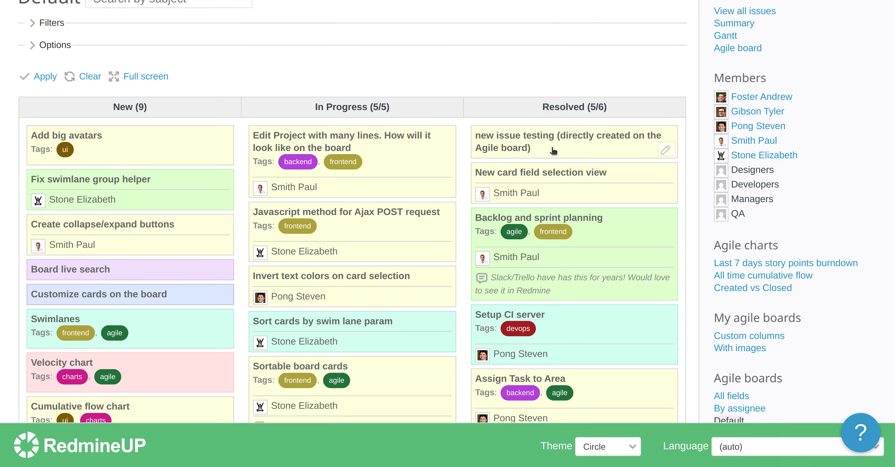
- Move the new issue's card from Resolved to In Progress and check the assignee and history on its issue page
drag(553, 150, 324, 146)
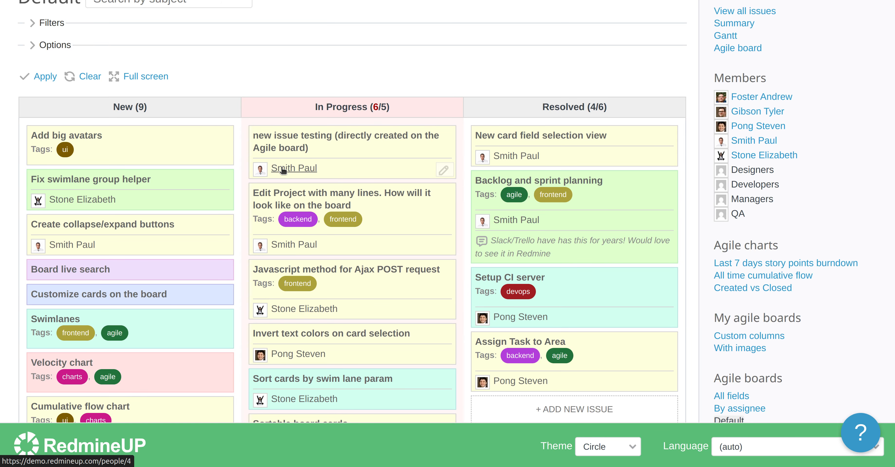
click(303, 138)
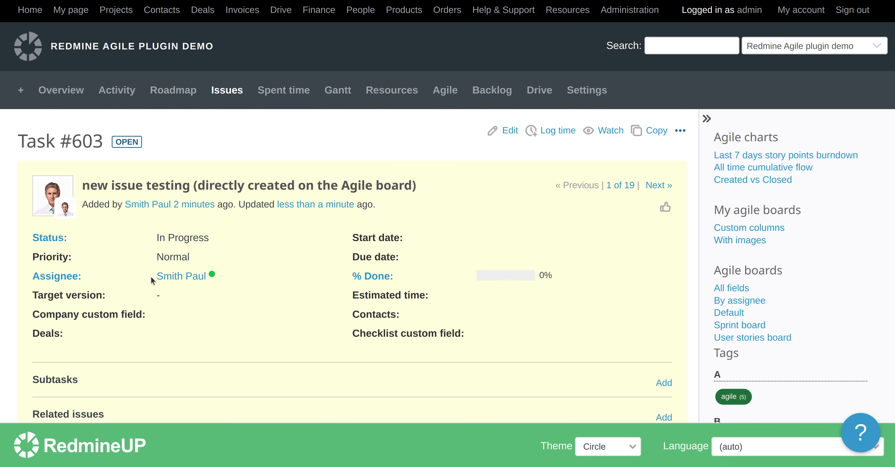
mouse_move(188, 281)
scroll(228, 342, down, 10)
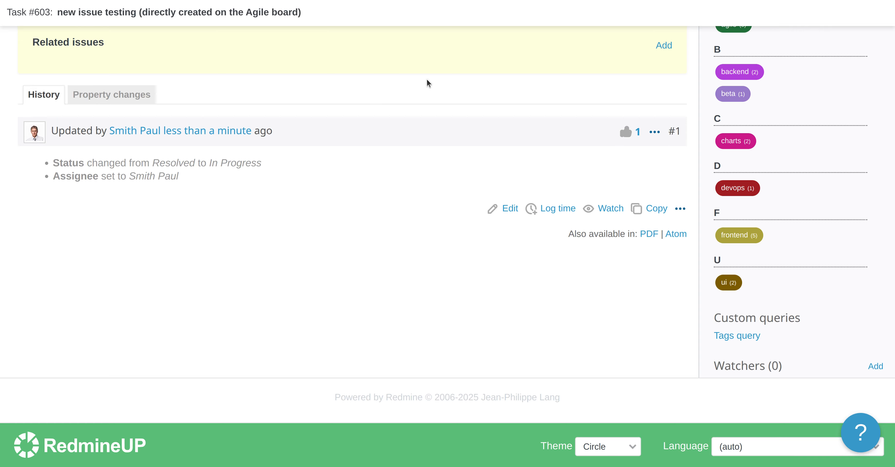
click(464, 0)
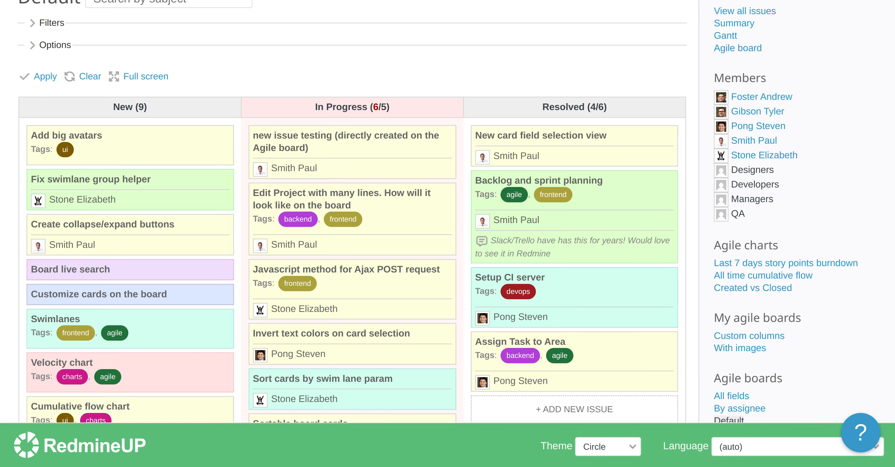
- Enable Inline comment in the Agile plugin settings and apply the change
key(ctrl+Tab)
scroll(236, 225, down, 6)
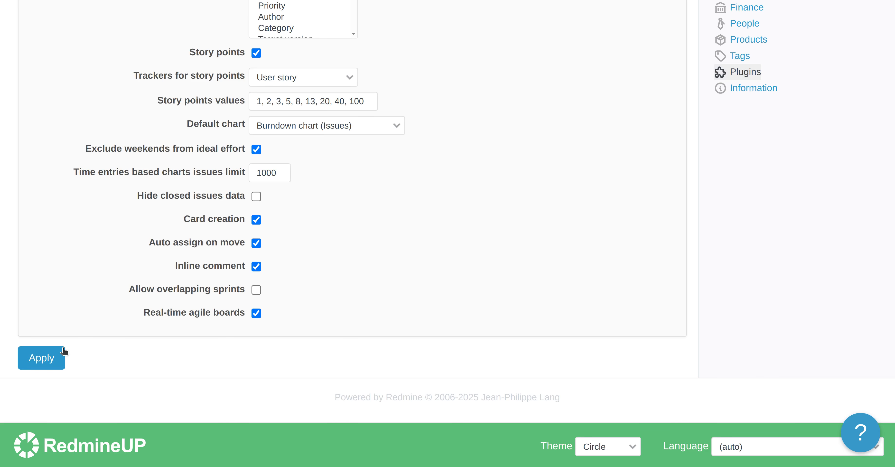
click(45, 359)
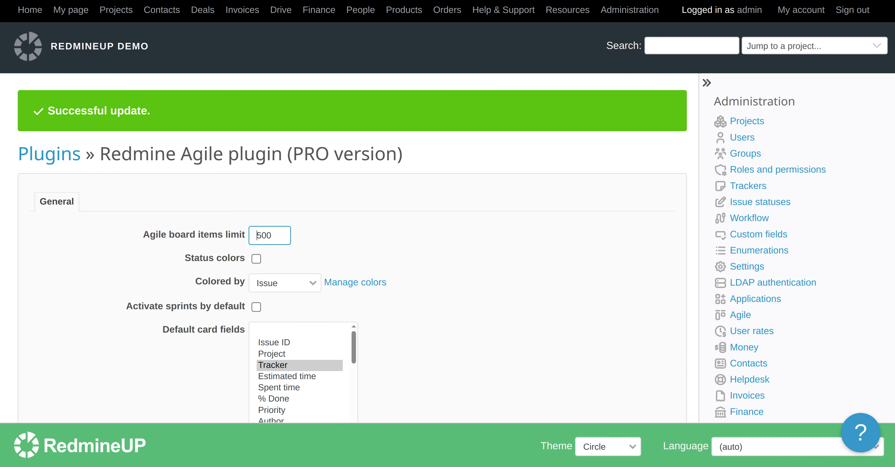
- Refresh the Agile board and add the comment "Testing comment on the Board" to the Javascript method for Ajax POST request card
key(ctrl+Tab)
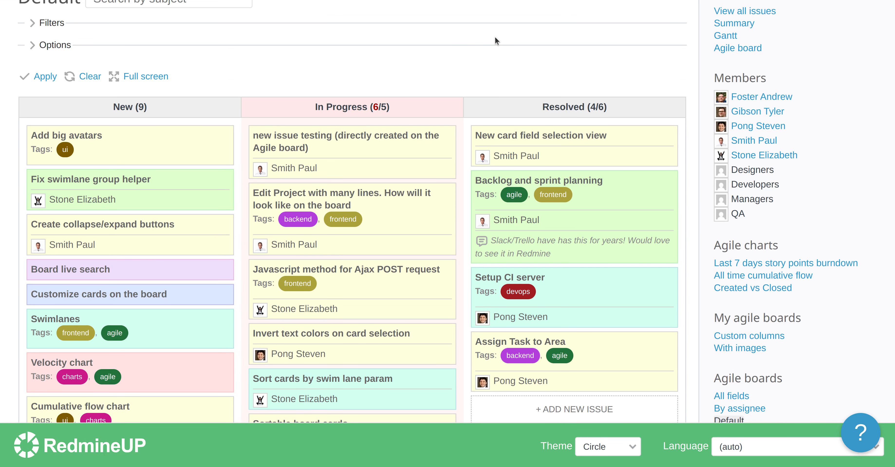
key(F5)
scroll(363, 278, down, 1)
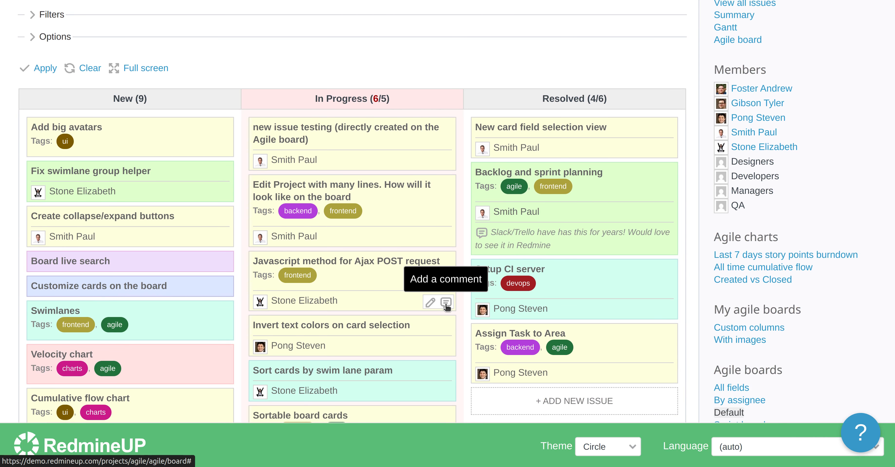
click(446, 303)
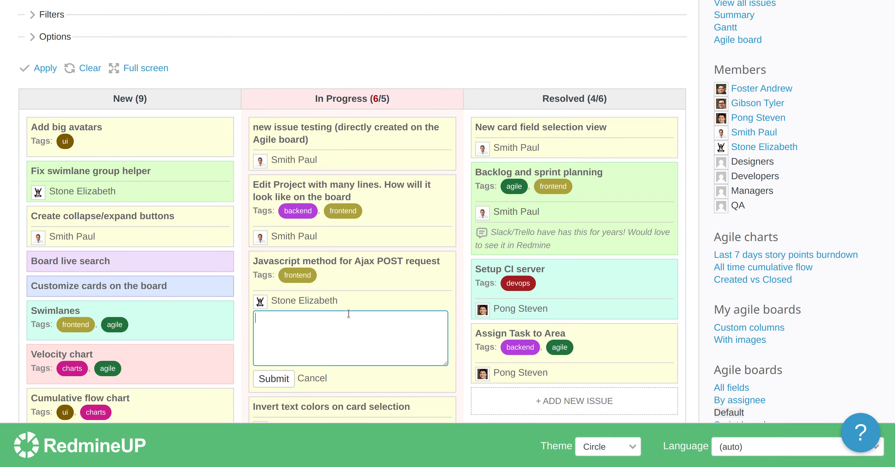
text(Testing comment on the Board)
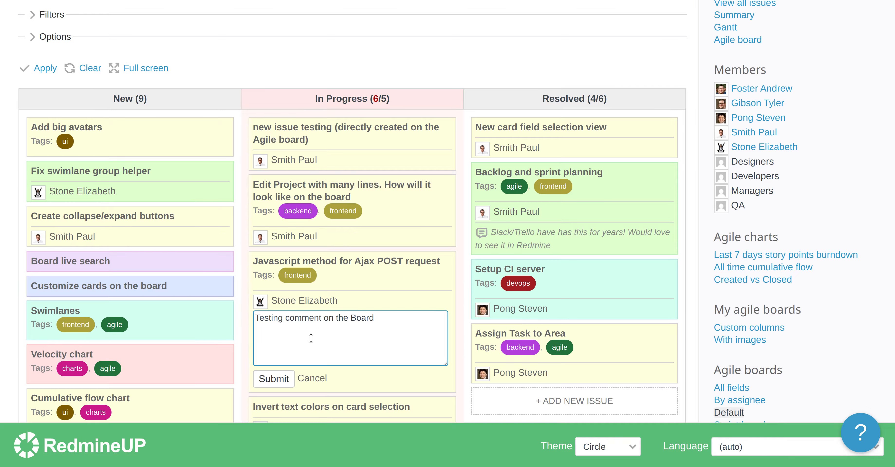
click(274, 378)
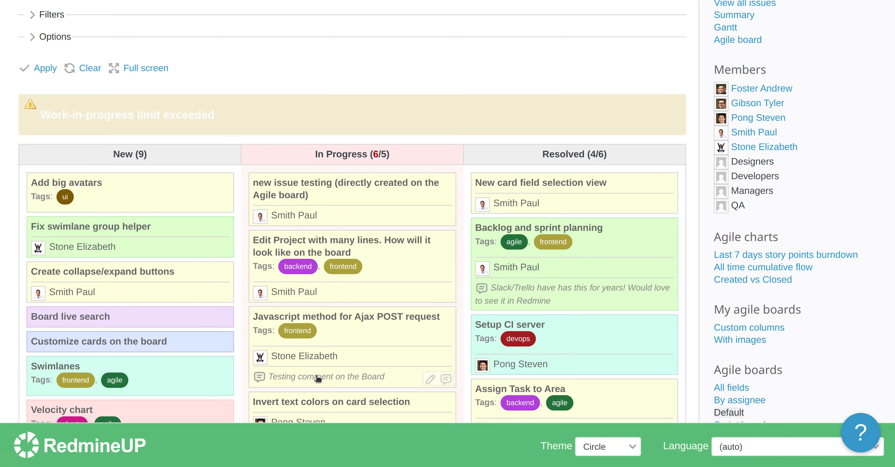
scroll(359, 352, down, 1)
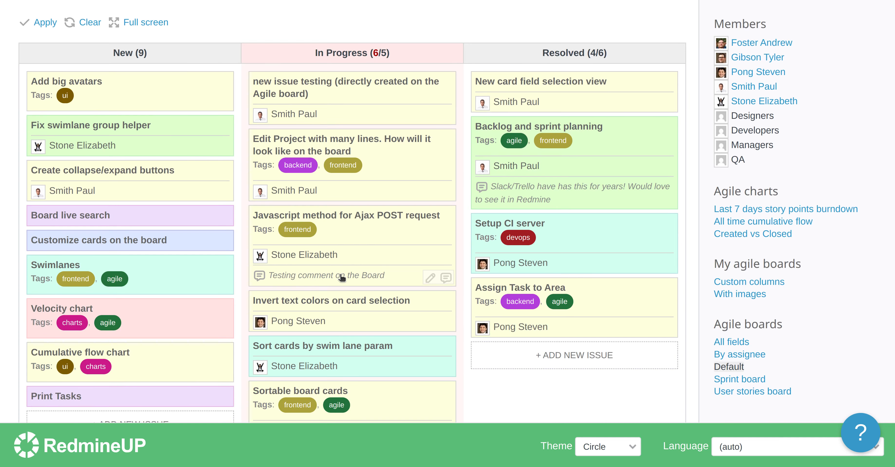
- View the quick edit form of the Javascript method for Ajax POST request card and close it without changes
mouse_move(344, 277)
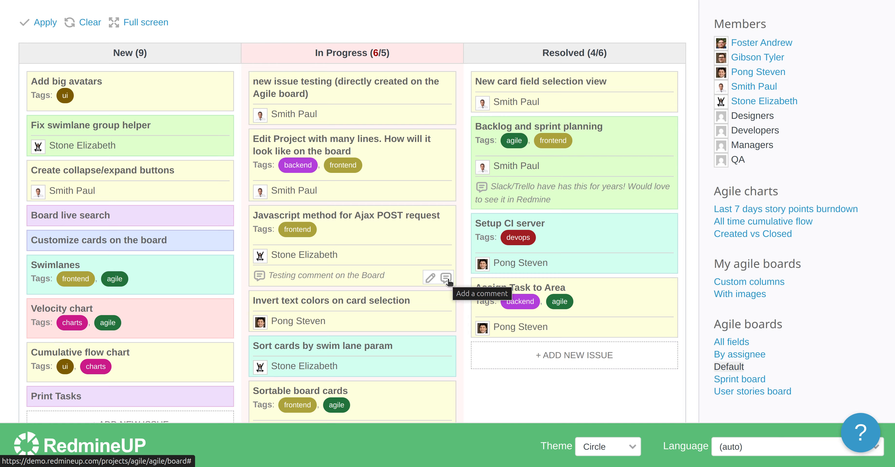
click(430, 279)
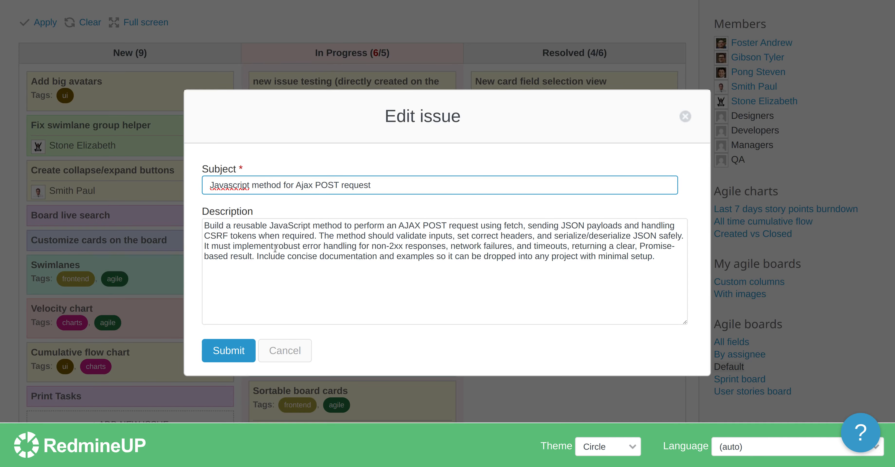
click(686, 117)
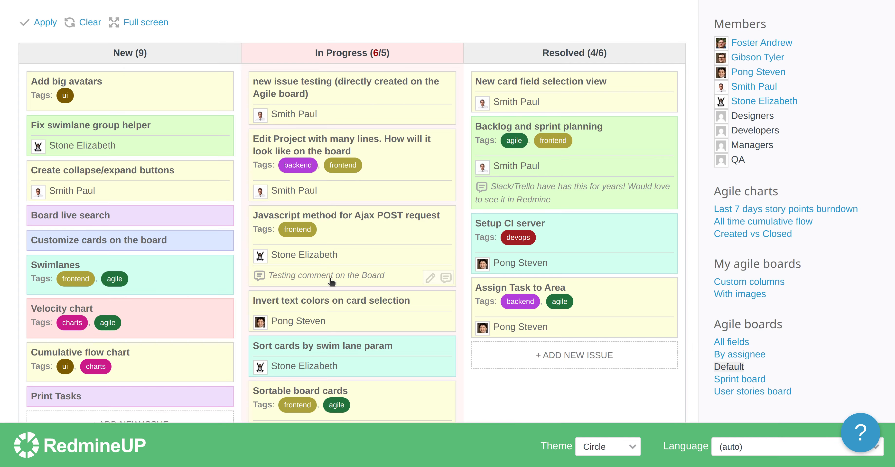
- Check the Javascript method for Ajax POST request issue page's history for the comment added from the board
click(335, 217)
scroll(280, 310, down, 15)
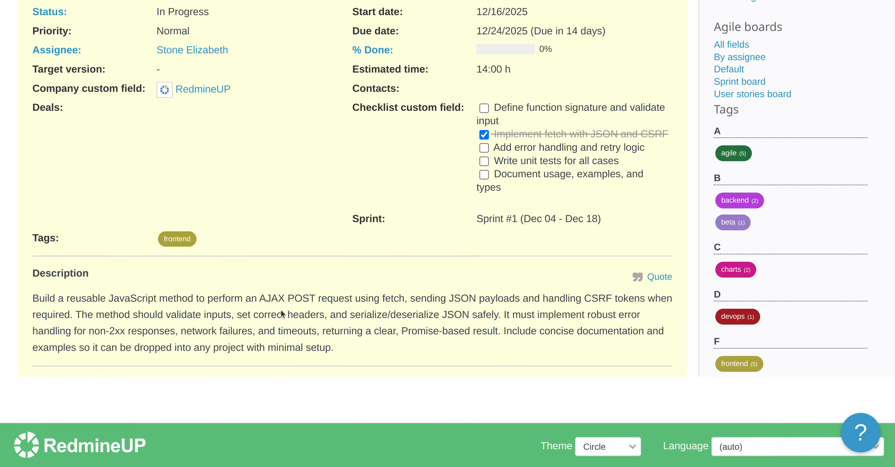
scroll(281, 310, down, 10)
scroll(280, 310, up, 15)
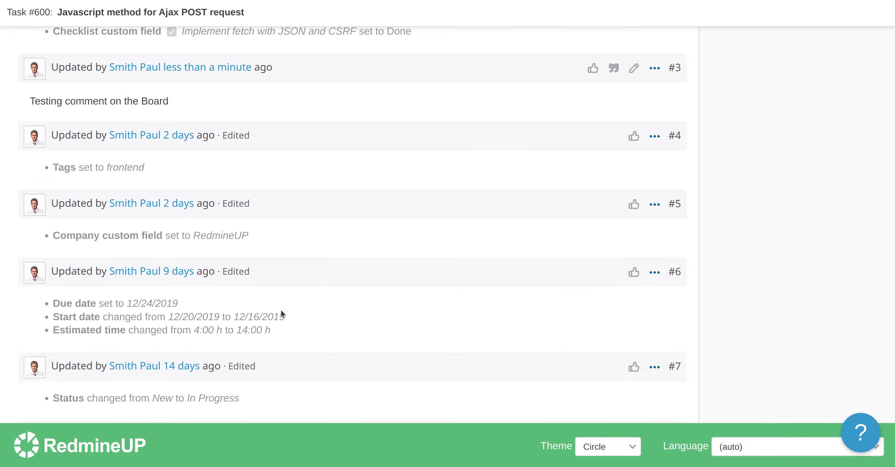
scroll(280, 310, down, 10)
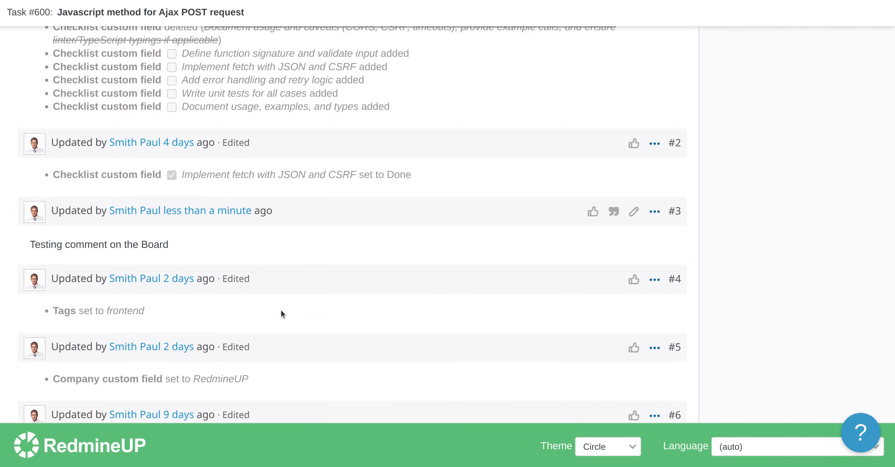
triple_click(157, 242)
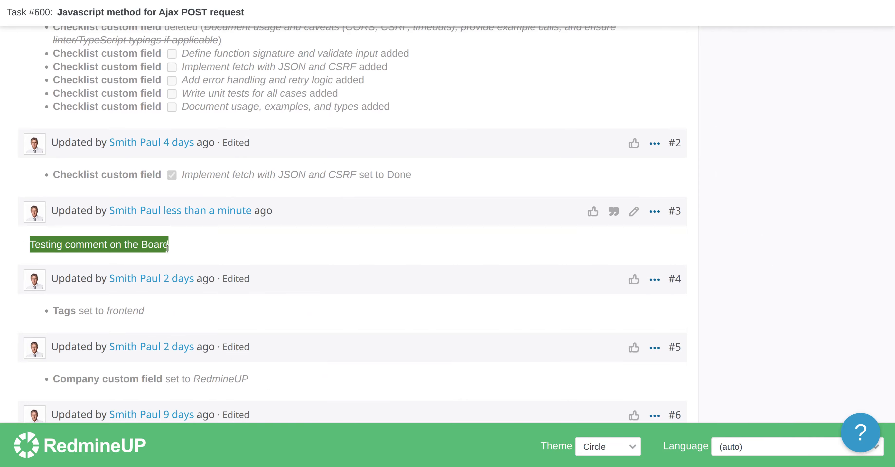
click(223, 247)
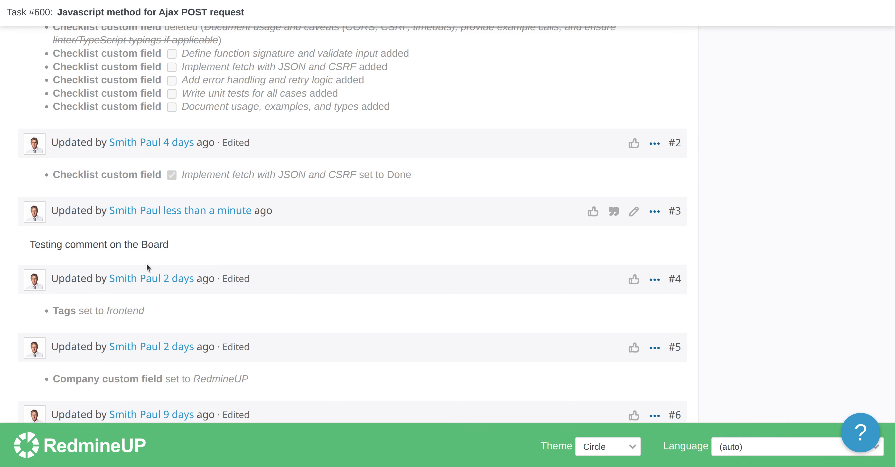
scroll(122, 247, down, 3)
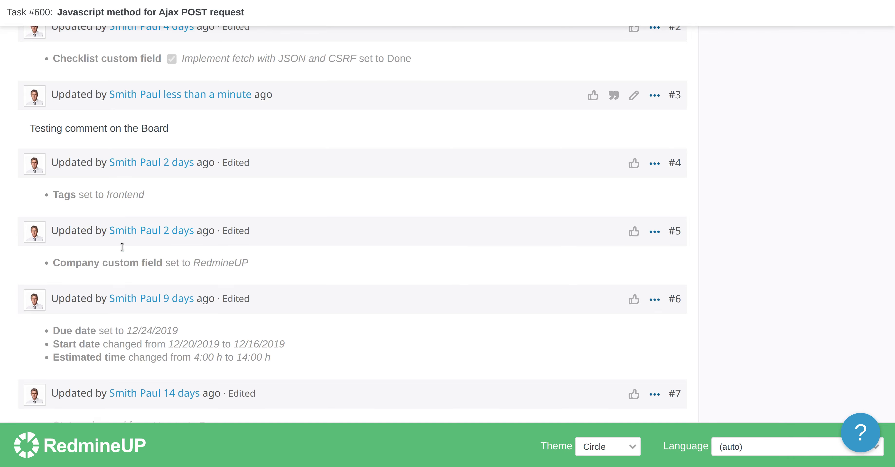
scroll(122, 247, up, 8)
scroll(122, 247, down, 7)
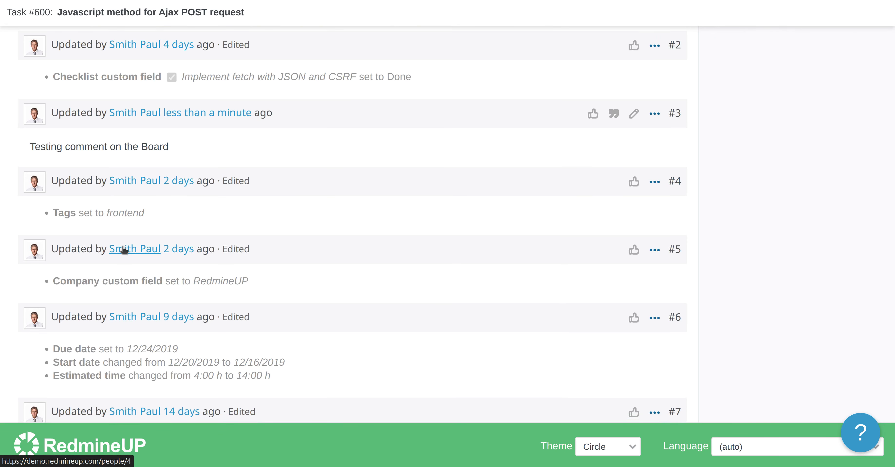
scroll(178, 235, up, 4)
scroll(178, 235, up, 15)
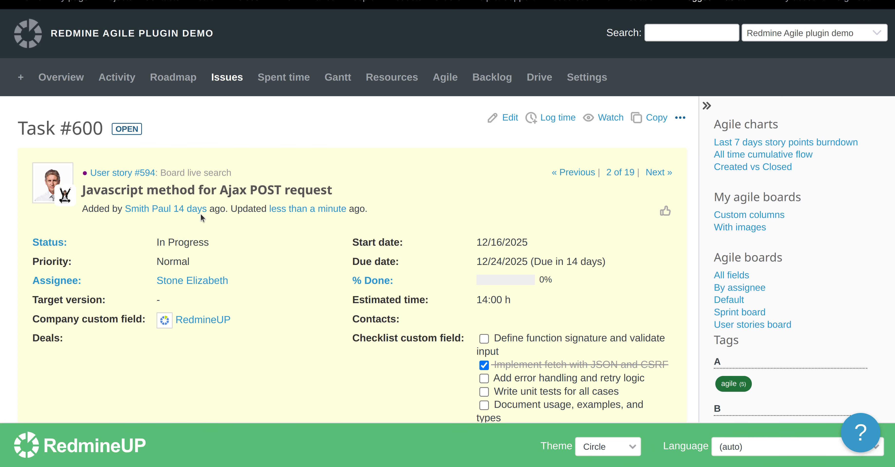
- Return to the Agile plugin settings and examine the options around Inline comment
click(452, 85)
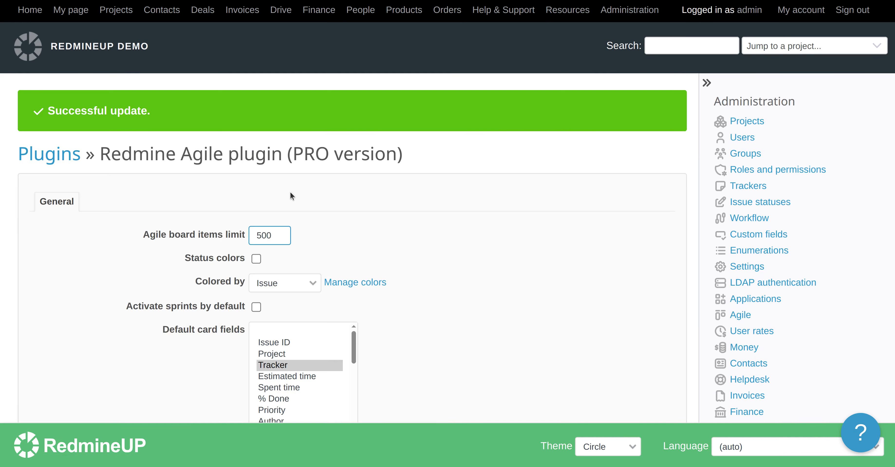
scroll(290, 197, down, 5)
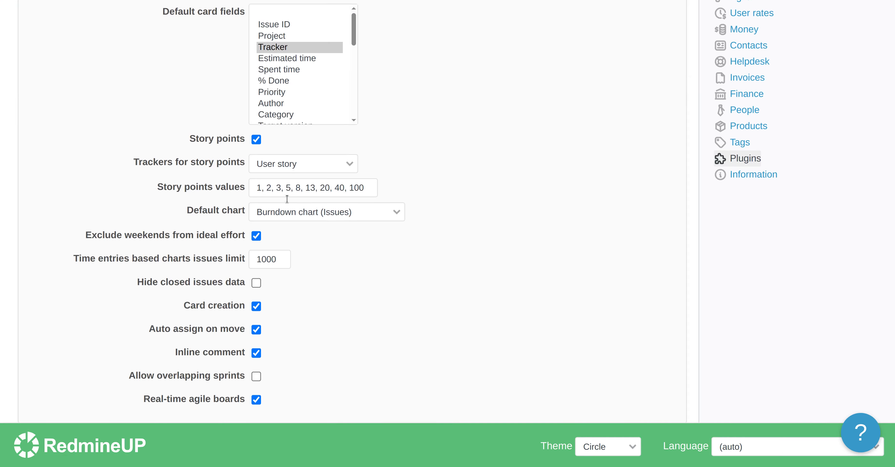